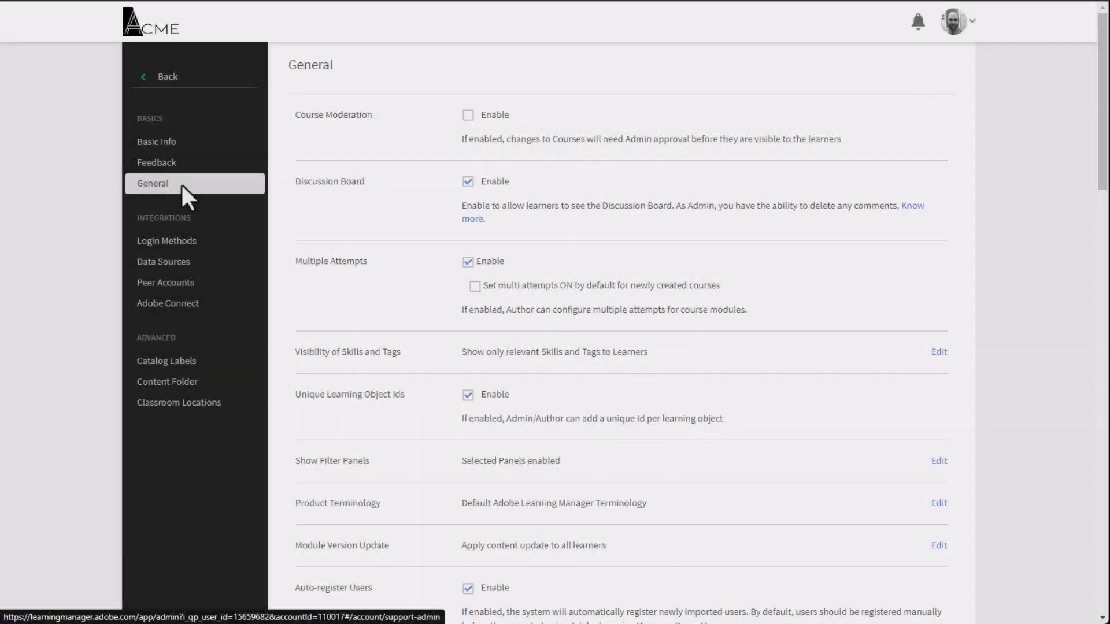
{"action": "scroll", "coordinate": [717, 385], "scroll_direction": "down", "scroll_amount": 3}
{"action": "scroll", "coordinate": [708, 376], "scroll_direction": "down", "scroll_amount": 3}
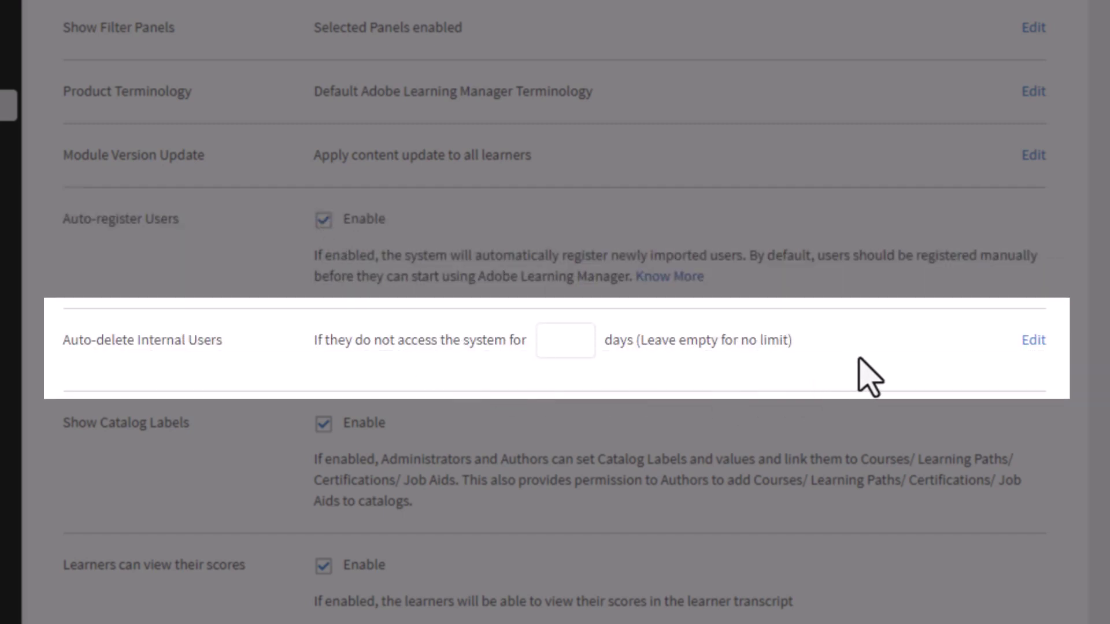
- Edit Auto-delete Internal Users and enter 45 days as the inactivity limit
{"action": "left_click", "coordinate": [1034, 340]}
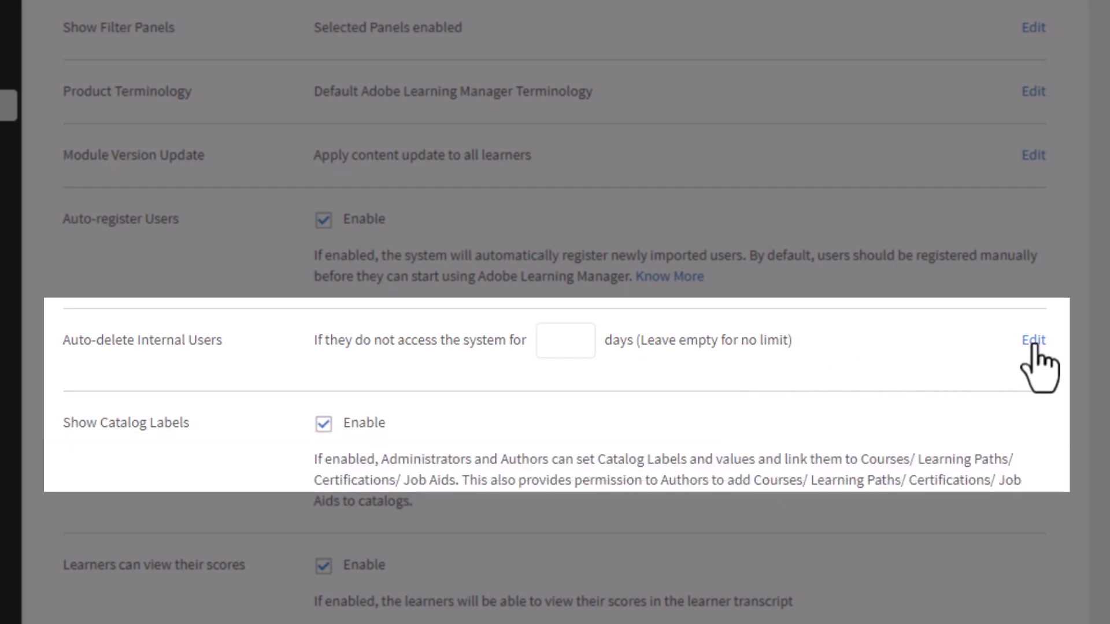
{"action": "left_click", "coordinate": [590, 339]}
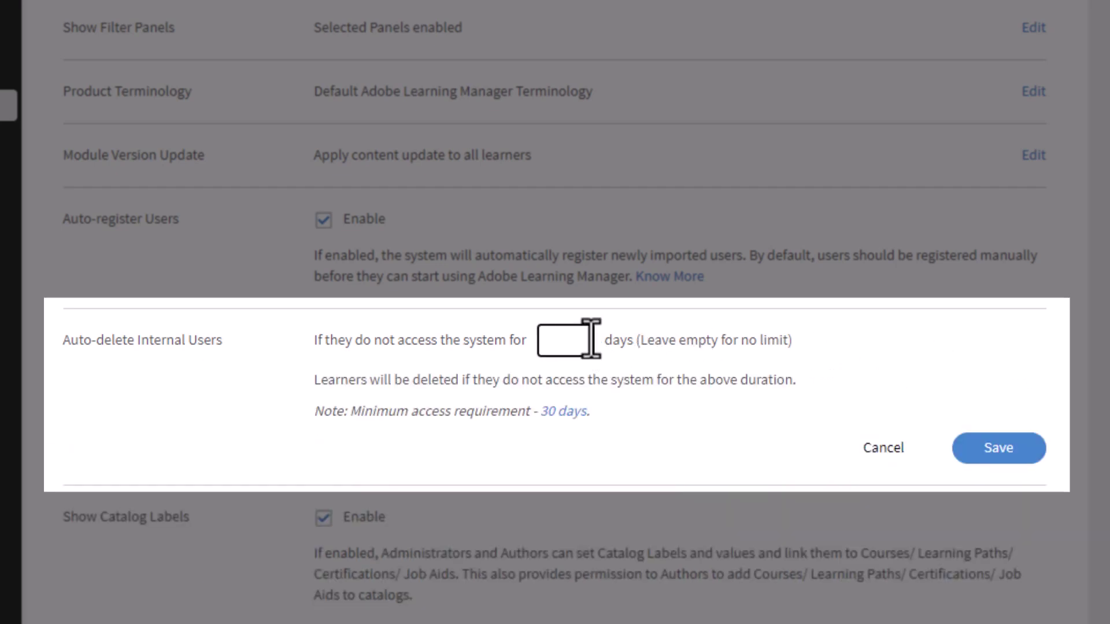
{"action": "type", "text": "45"}
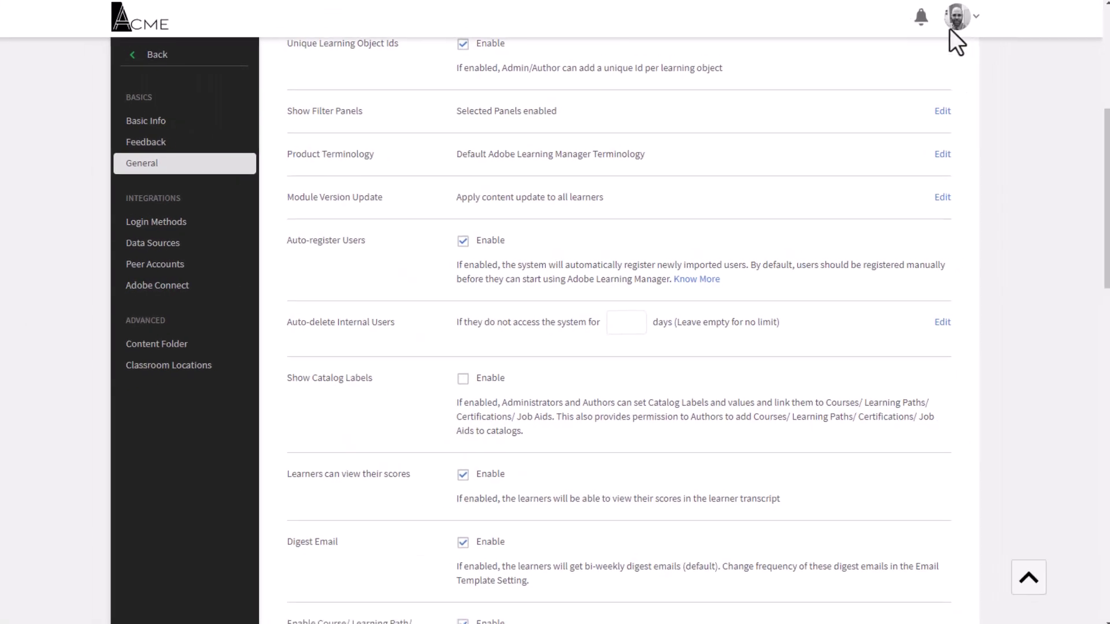
- Switch to the Author role and view the Guitar Basics Test course in the catalog
{"action": "left_click", "coordinate": [951, 28]}
{"action": "left_click", "coordinate": [891, 101]}
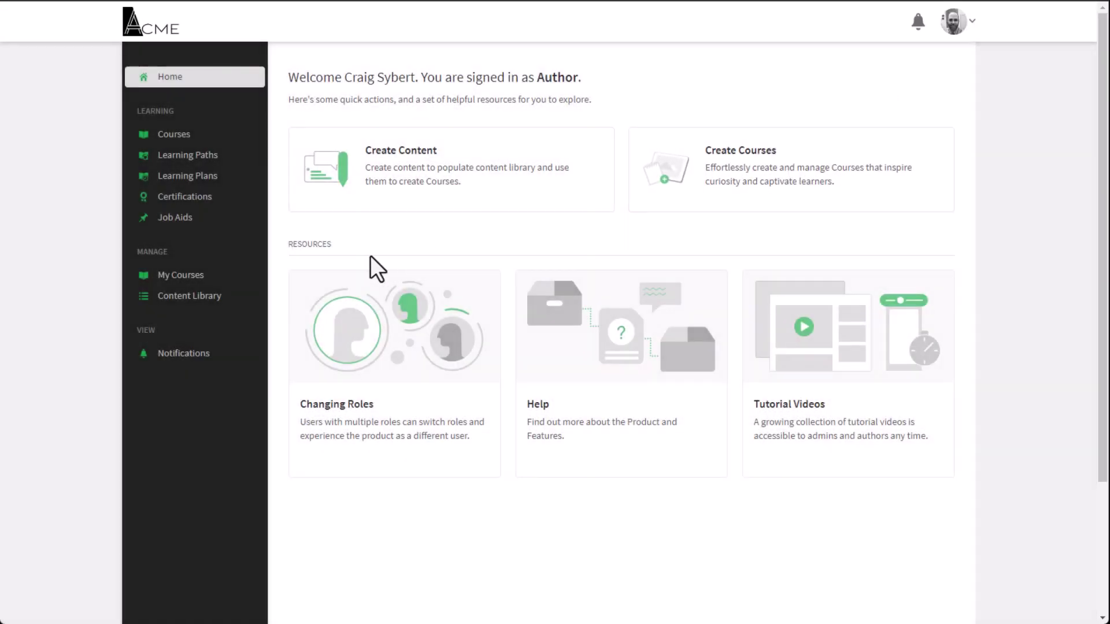
{"action": "left_click", "coordinate": [193, 137]}
{"action": "mouse_move", "coordinate": [396, 404]}
{"action": "left_click", "coordinate": [366, 362]}
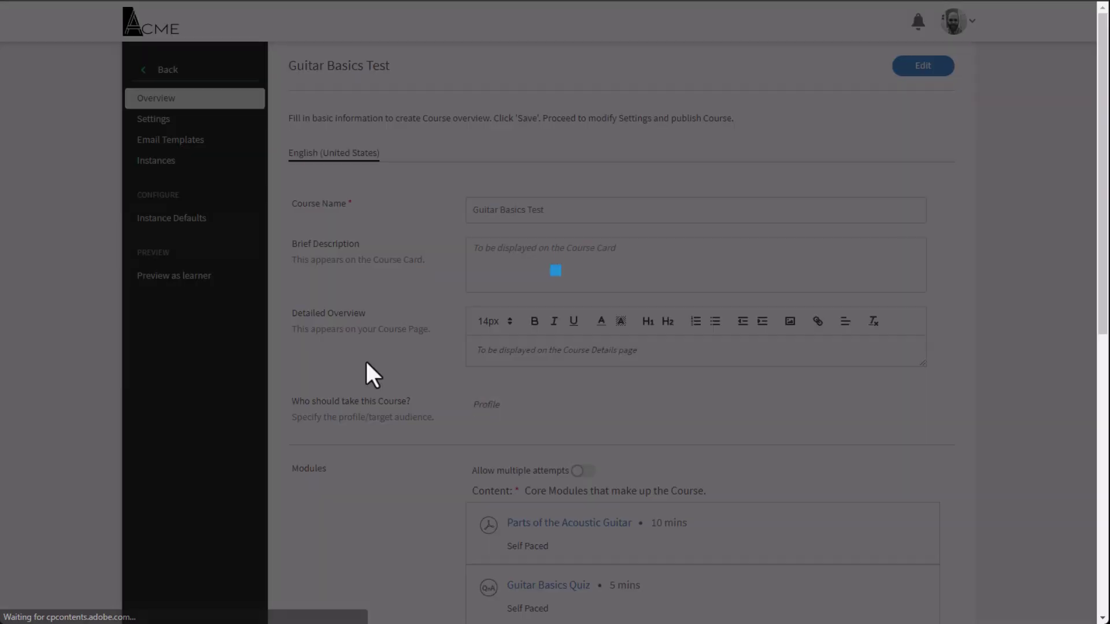
{"action": "scroll", "coordinate": [366, 362], "scroll_direction": "down", "scroll_amount": 7}
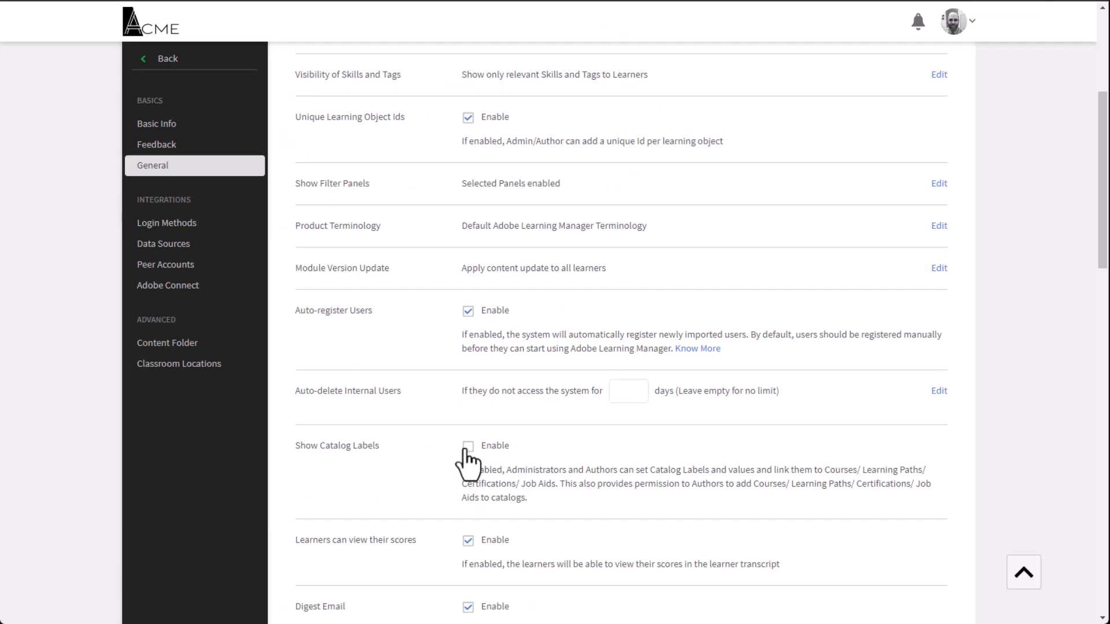
- Turn Show Catalog Labels back on, then open the Guitar Basics Test course for modification as Author
{"action": "left_click", "coordinate": [467, 447]}
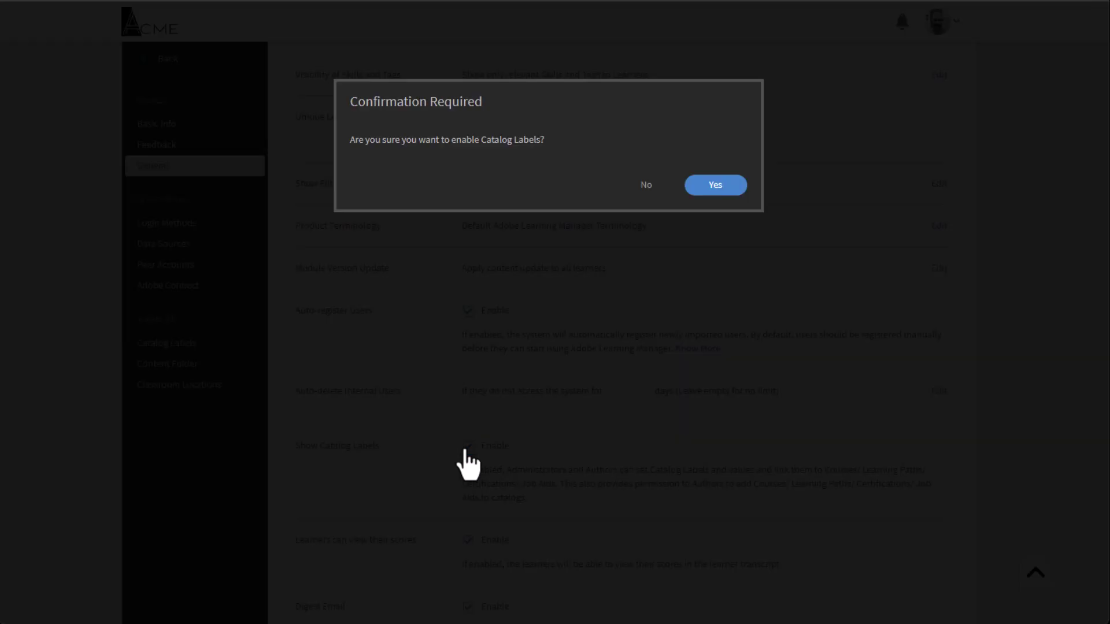
{"action": "left_click", "coordinate": [721, 194]}
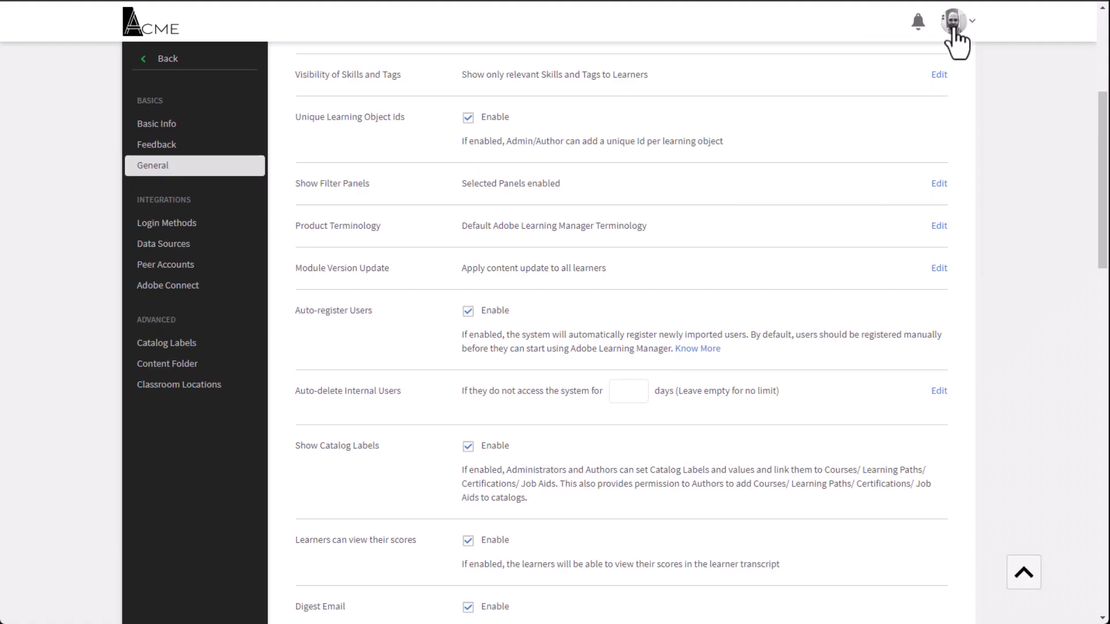
{"action": "left_click", "coordinate": [956, 44]}
{"action": "left_click", "coordinate": [883, 99]}
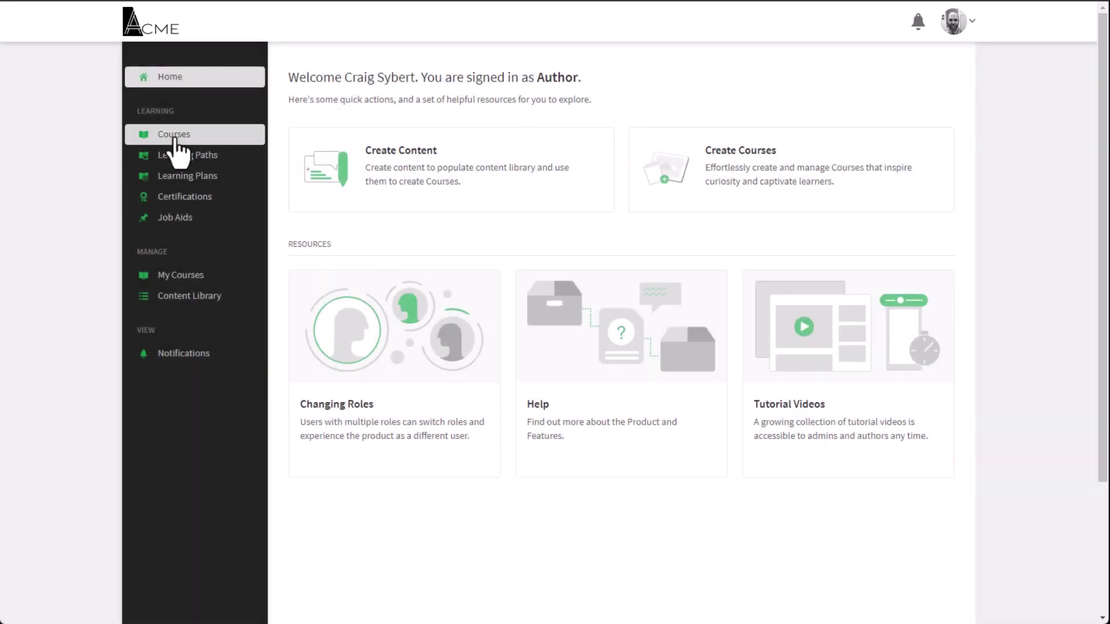
{"action": "left_click", "coordinate": [175, 136]}
{"action": "left_click", "coordinate": [479, 423]}
{"action": "left_click", "coordinate": [436, 382]}
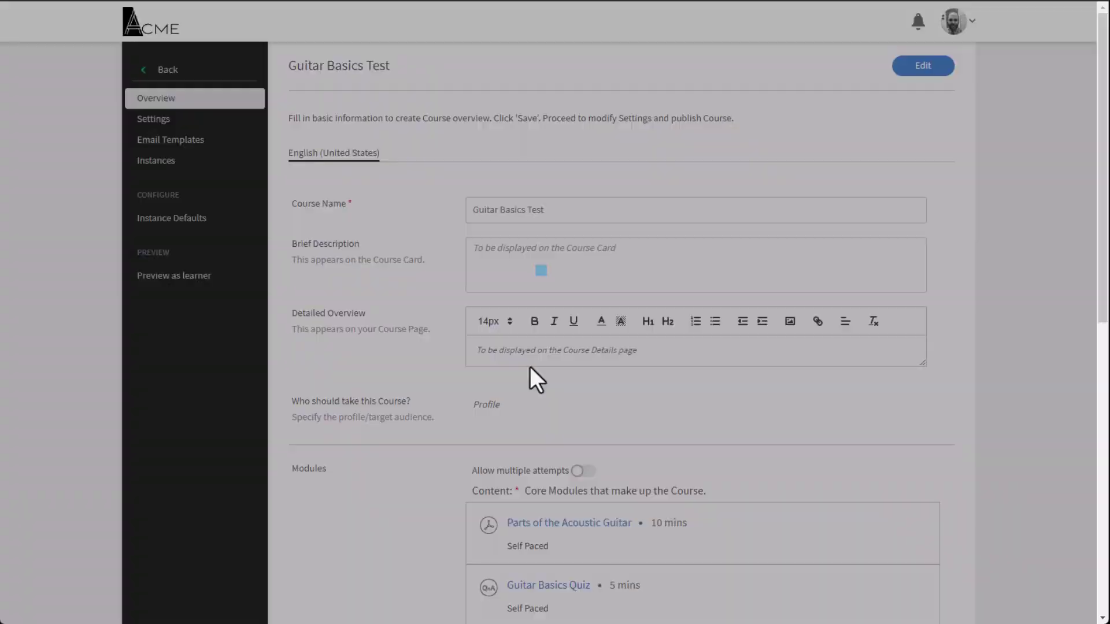
- Enable Learners can view their scores, then open Profile Settings from the account menu
{"action": "scroll", "coordinate": [480, 445], "scroll_direction": "down", "scroll_amount": 10}
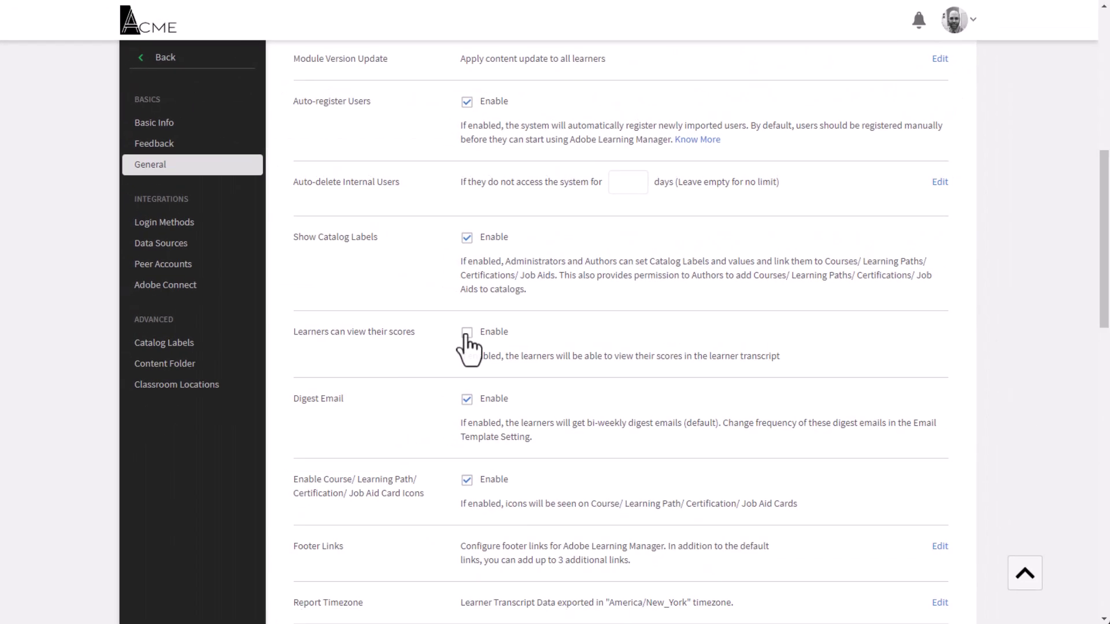
{"action": "left_click", "coordinate": [325, 309]}
{"action": "left_click", "coordinate": [960, 23]}
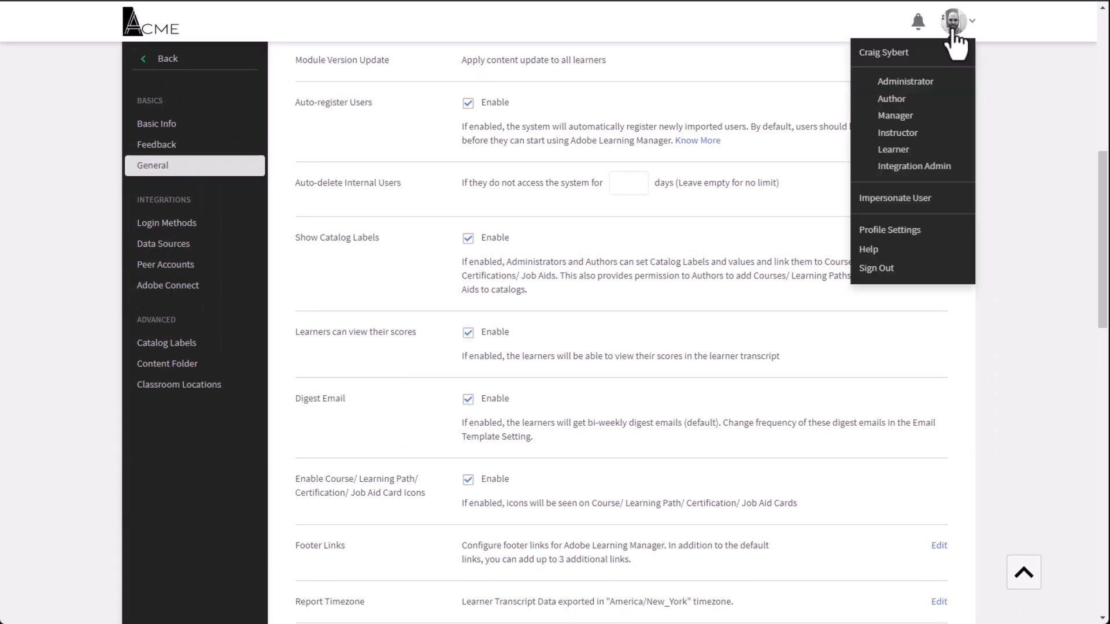
{"action": "left_click", "coordinate": [900, 230]}
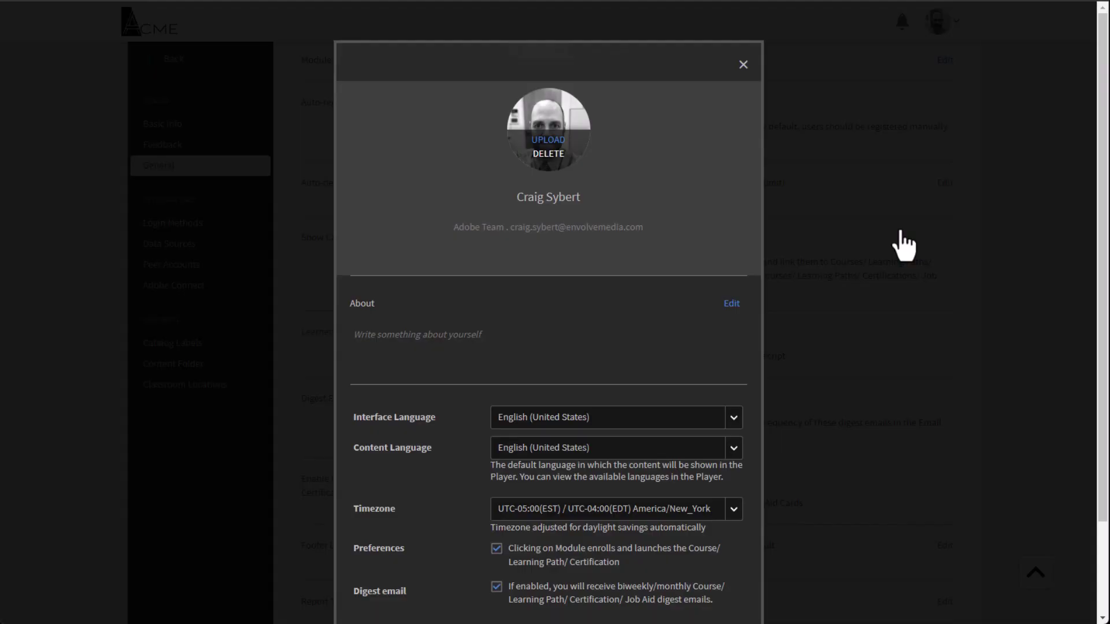
{"action": "scroll", "coordinate": [694, 330], "scroll_direction": "down", "scroll_amount": 2}
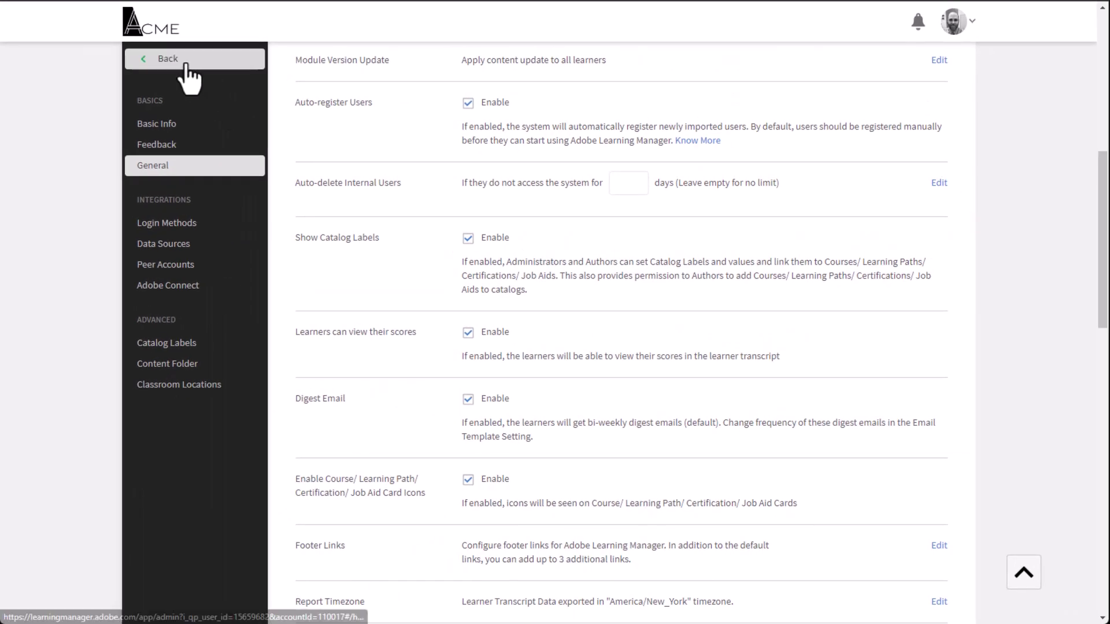
- Edit the Digest Email Settings under Email Templates and list the Biweekly and Monthly frequency options
{"action": "left_click", "coordinate": [182, 60]}
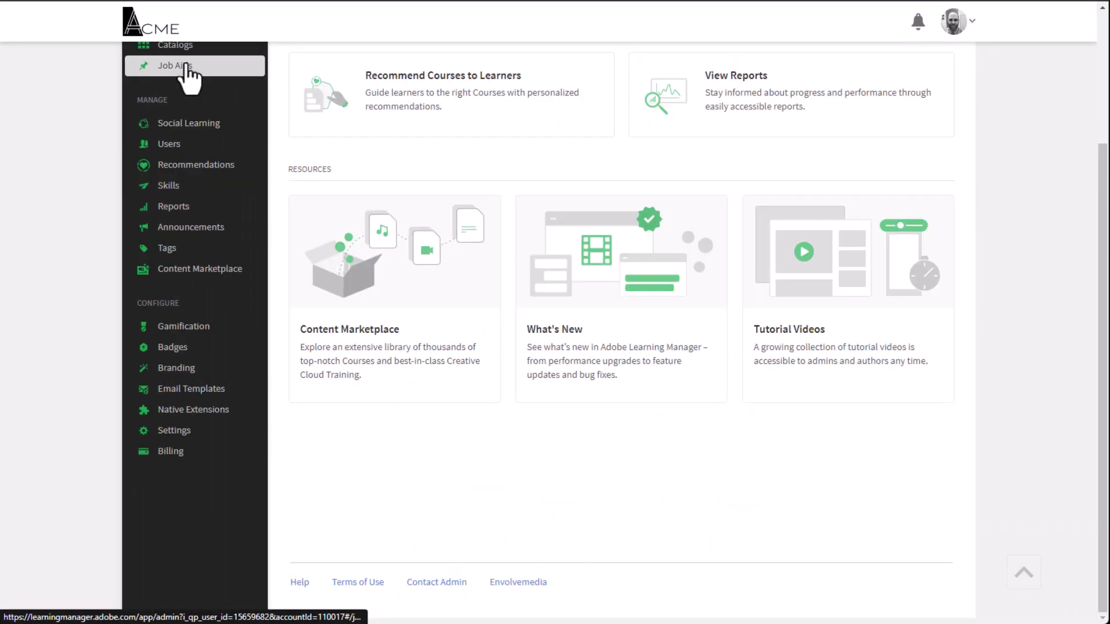
{"action": "left_click", "coordinate": [209, 390]}
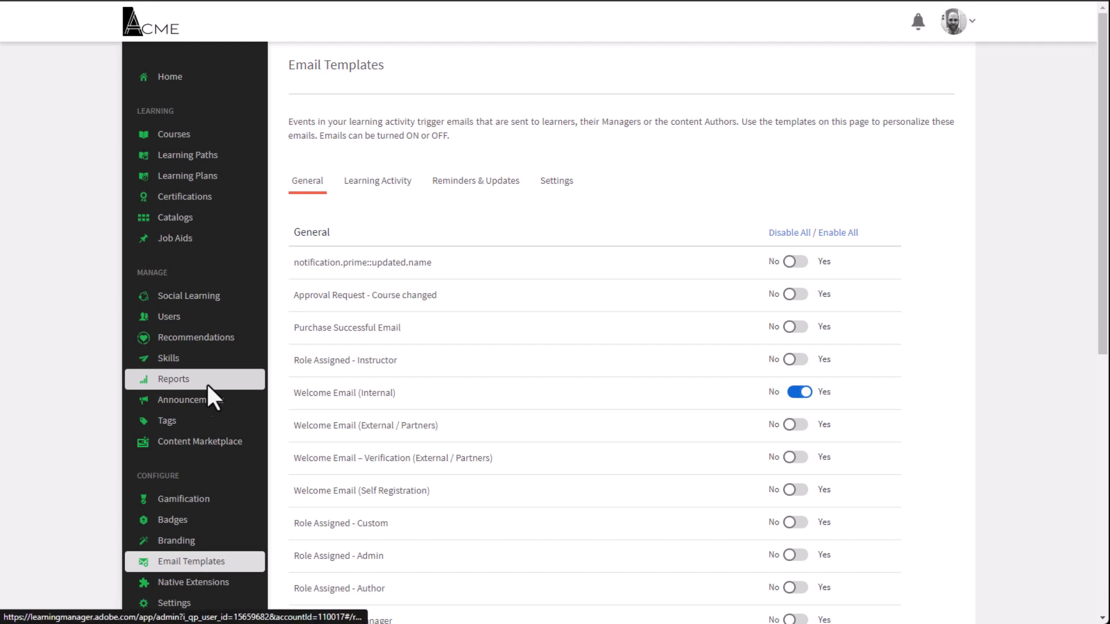
{"action": "left_click", "coordinate": [553, 192]}
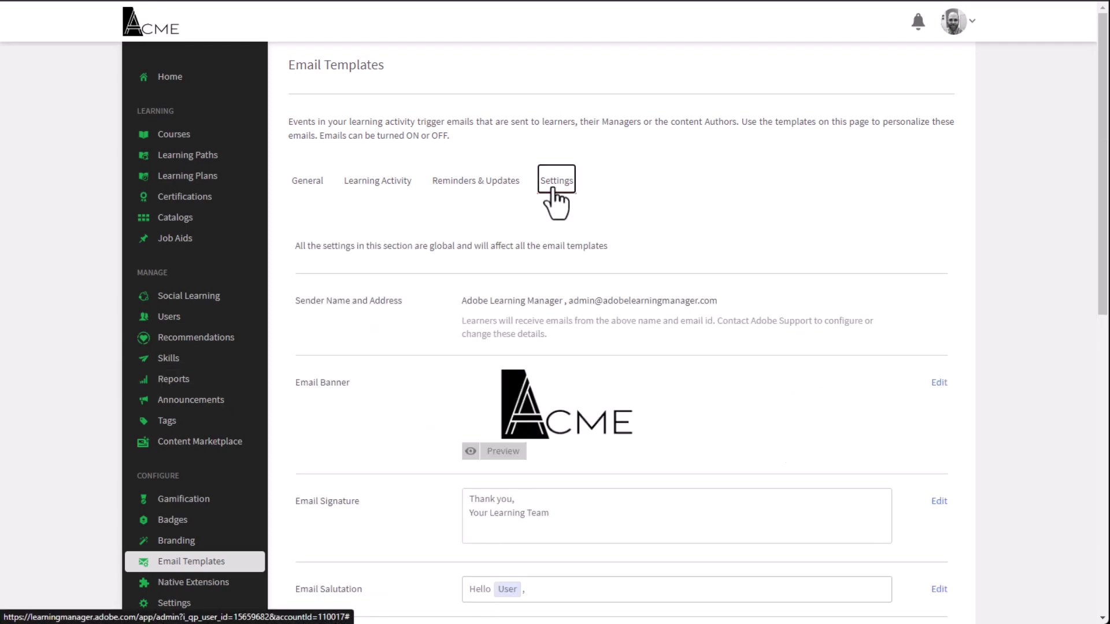
{"action": "scroll", "coordinate": [421, 459], "scroll_direction": "down", "scroll_amount": 10}
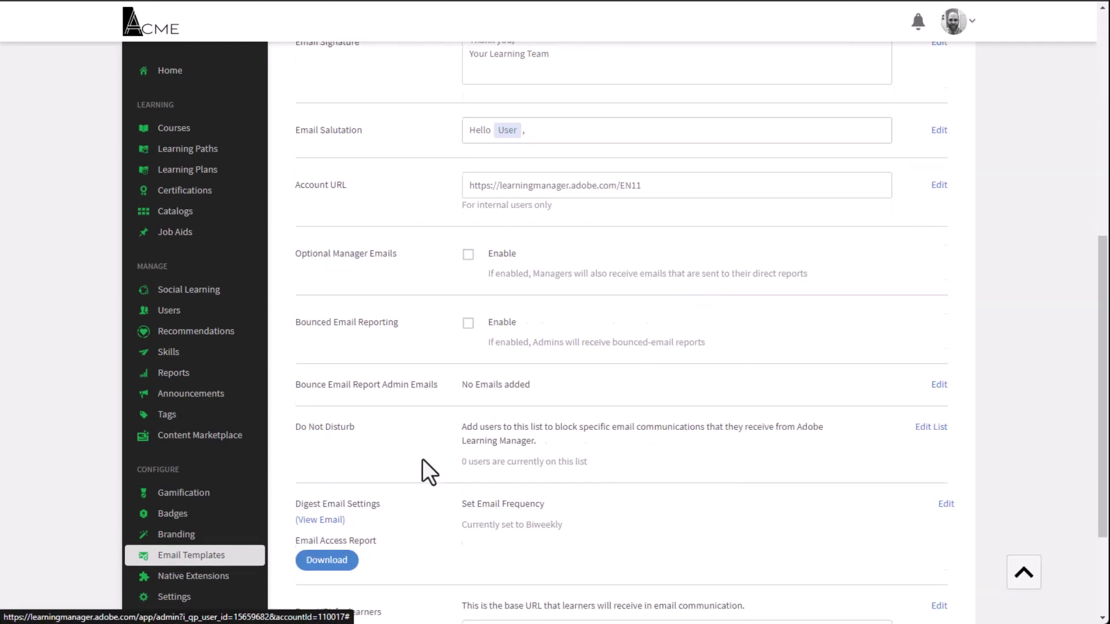
{"action": "left_click", "coordinate": [944, 409]}
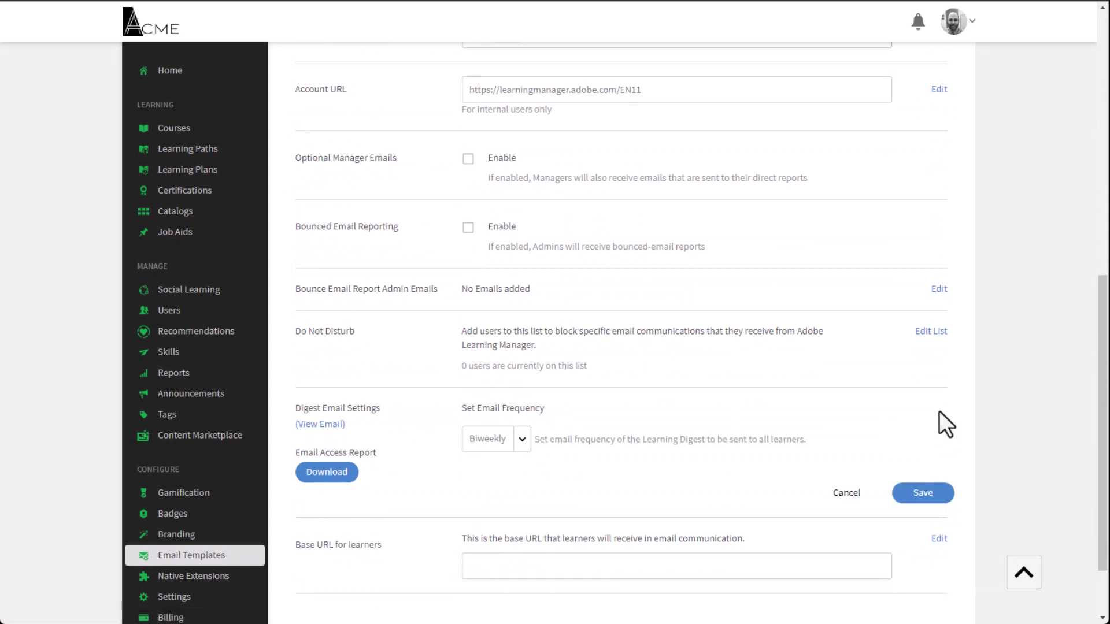
{"action": "left_click", "coordinate": [522, 441]}
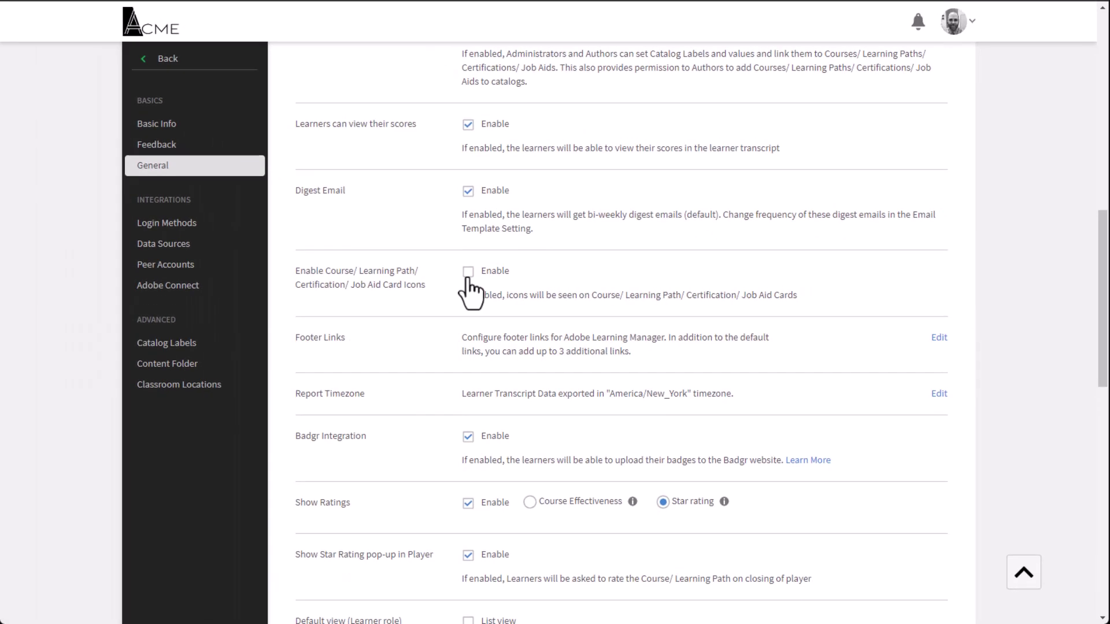
- Enable Course/Learning Path/Certification/Job Aid Card Icons, then view the course catalog as Author
{"action": "left_click", "coordinate": [468, 271]}
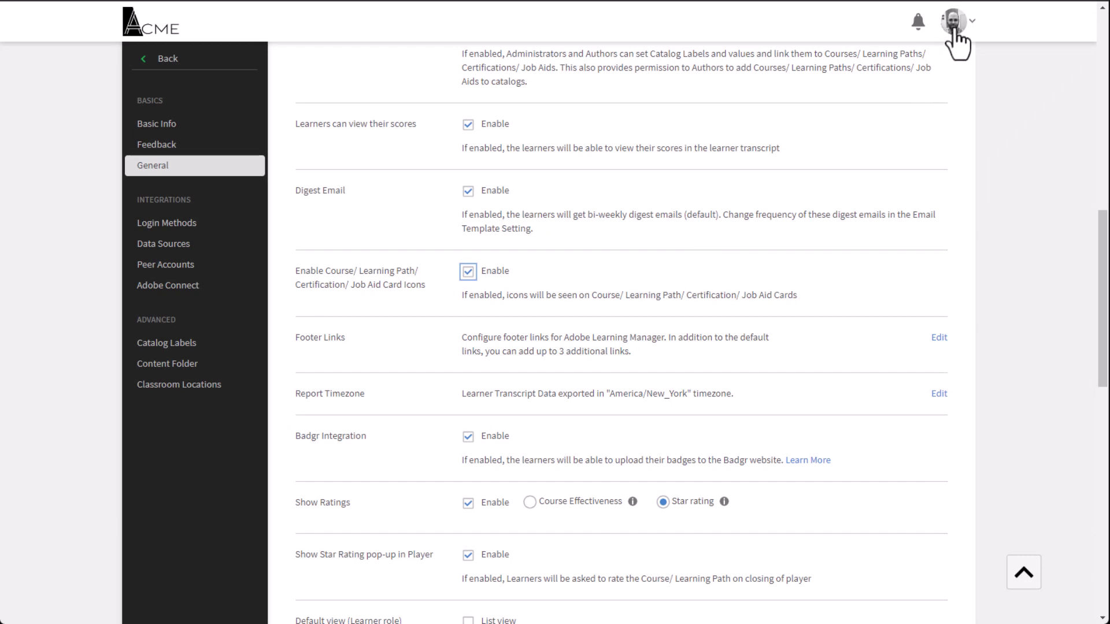
{"action": "left_click", "coordinate": [954, 30]}
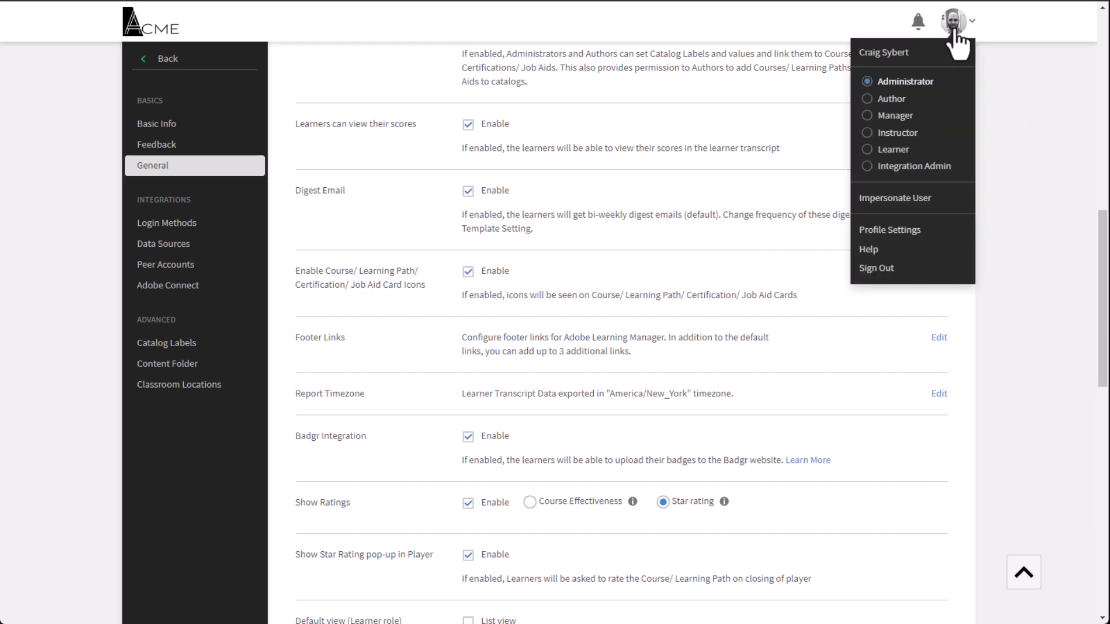
{"action": "left_click", "coordinate": [893, 98]}
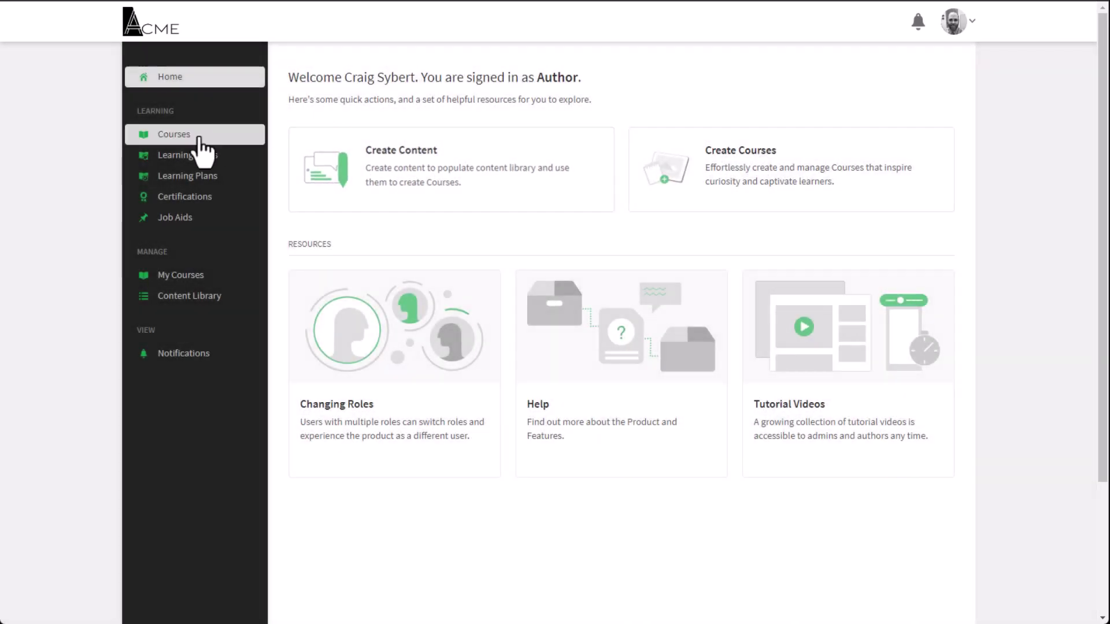
{"action": "left_click", "coordinate": [199, 137]}
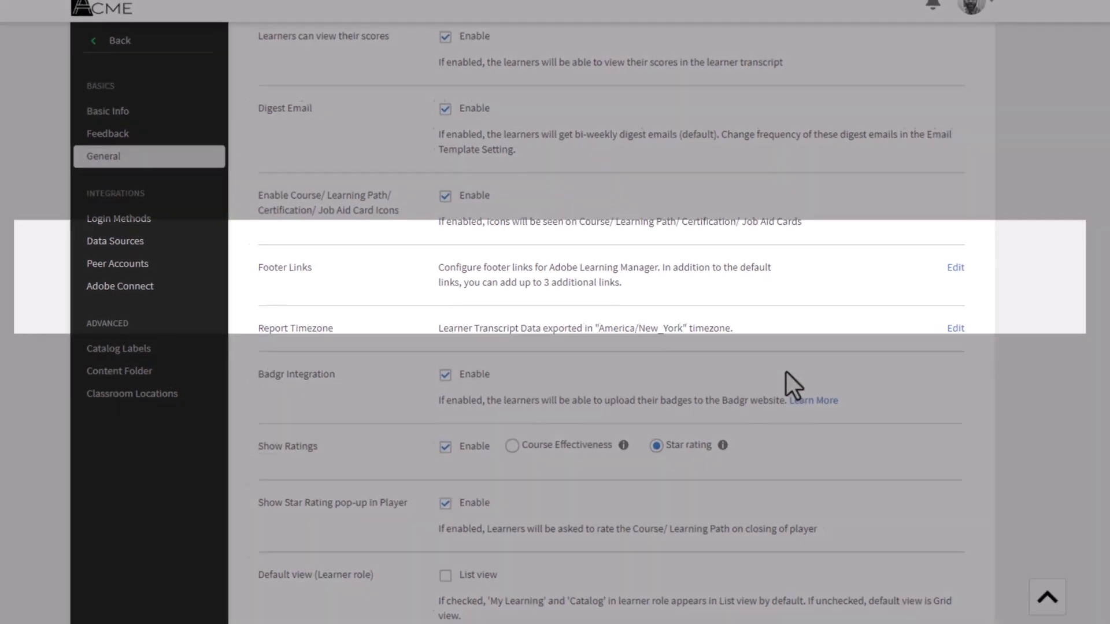
- Edit the Footer Links and select the Help and Contact Admin link address fields
{"action": "left_click", "coordinate": [956, 268]}
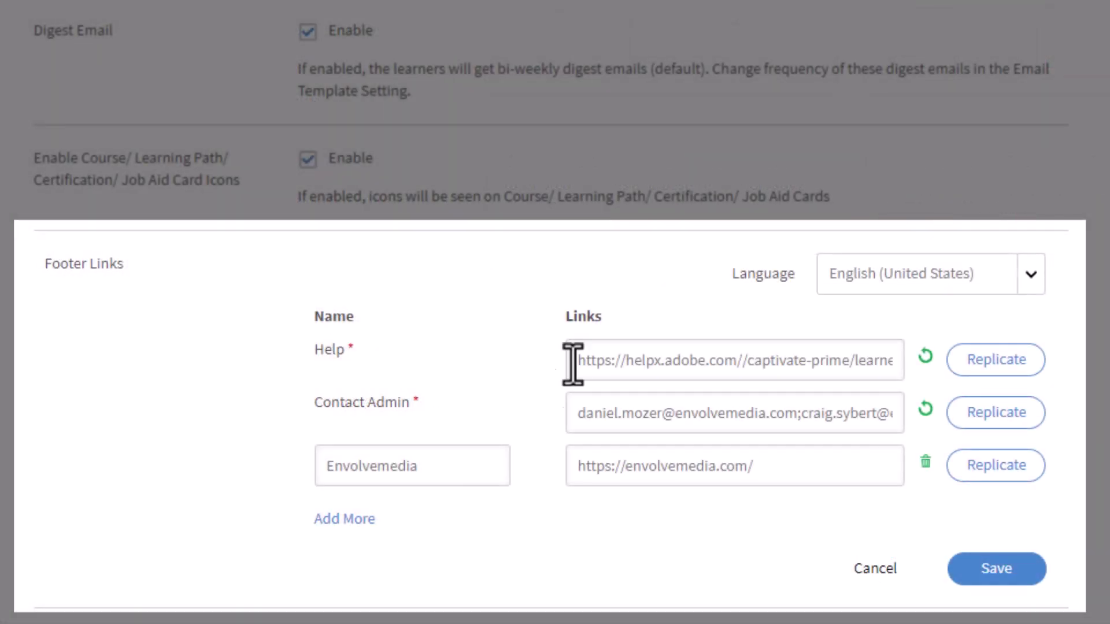
{"action": "left_click", "coordinate": [619, 359]}
{"action": "left_click", "coordinate": [602, 414]}
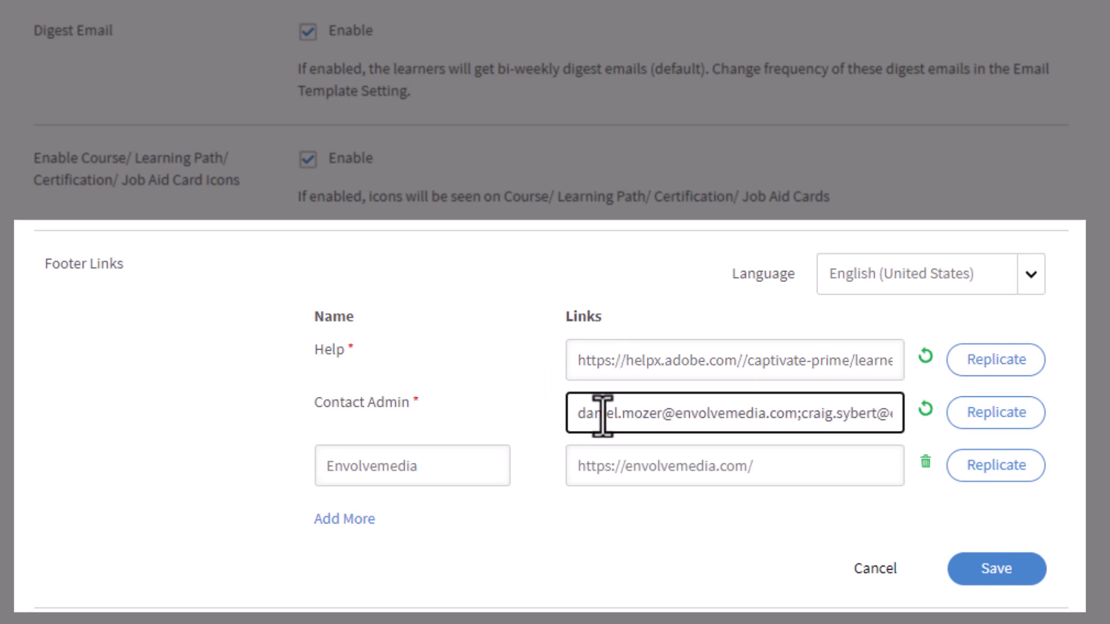